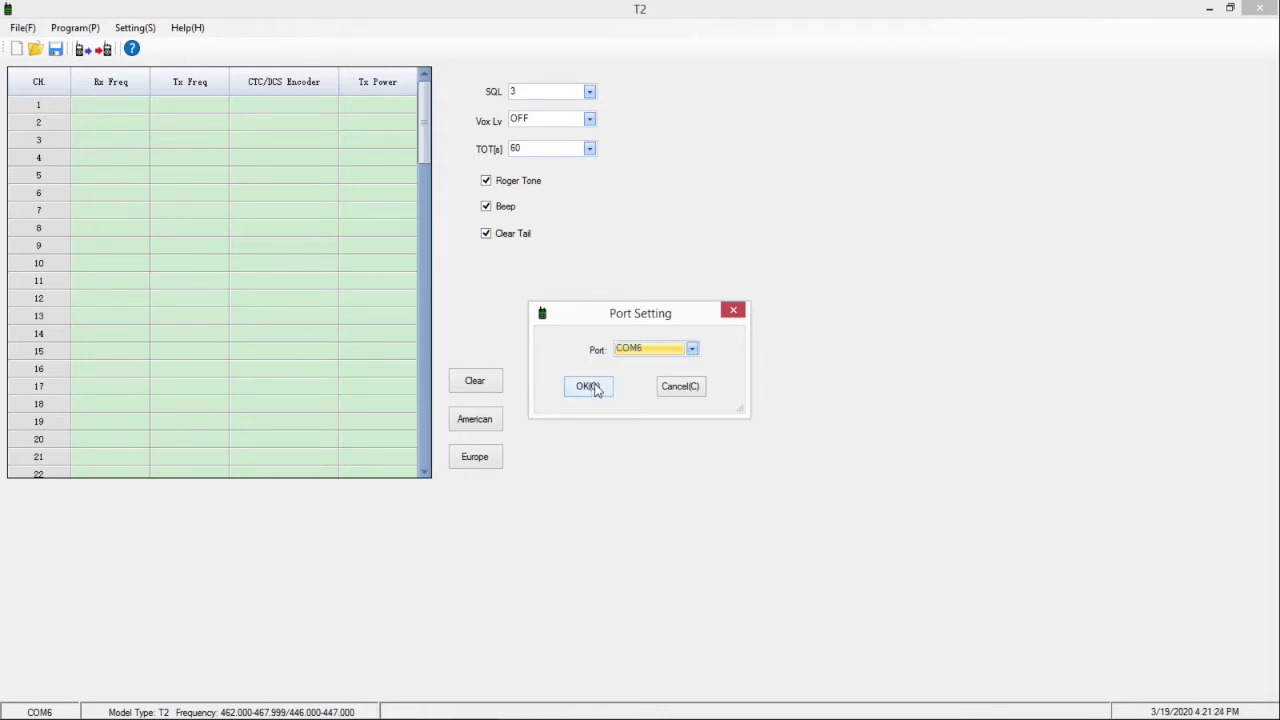
# Confirm COM6 as the communication port and read the stored data from the radio
pyautogui.click(593, 387)
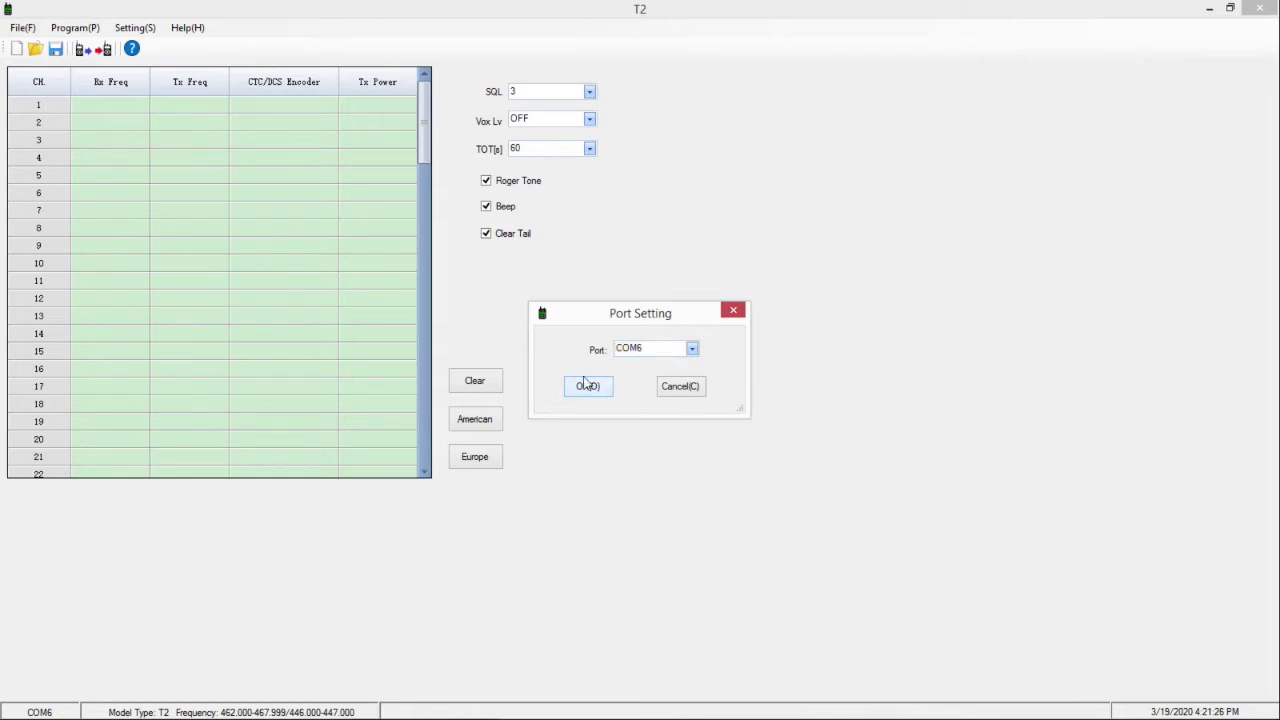
pyautogui.click(68, 30)
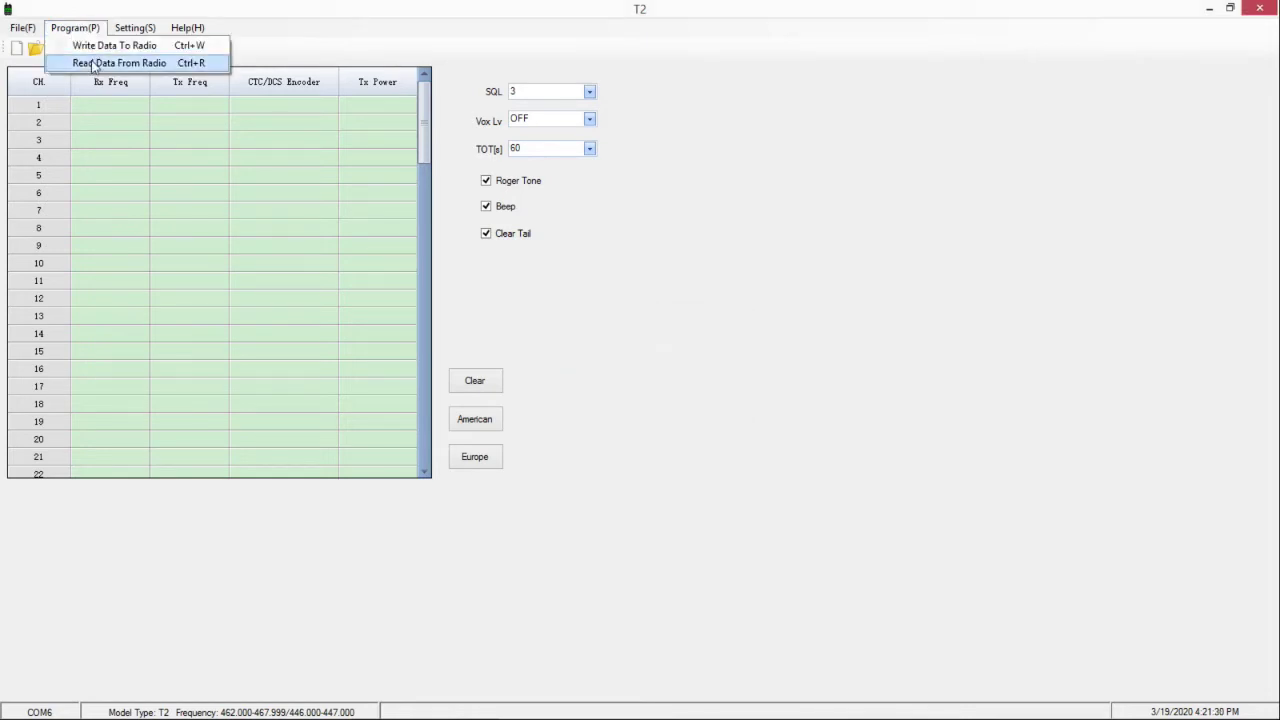
pyautogui.click(93, 63)
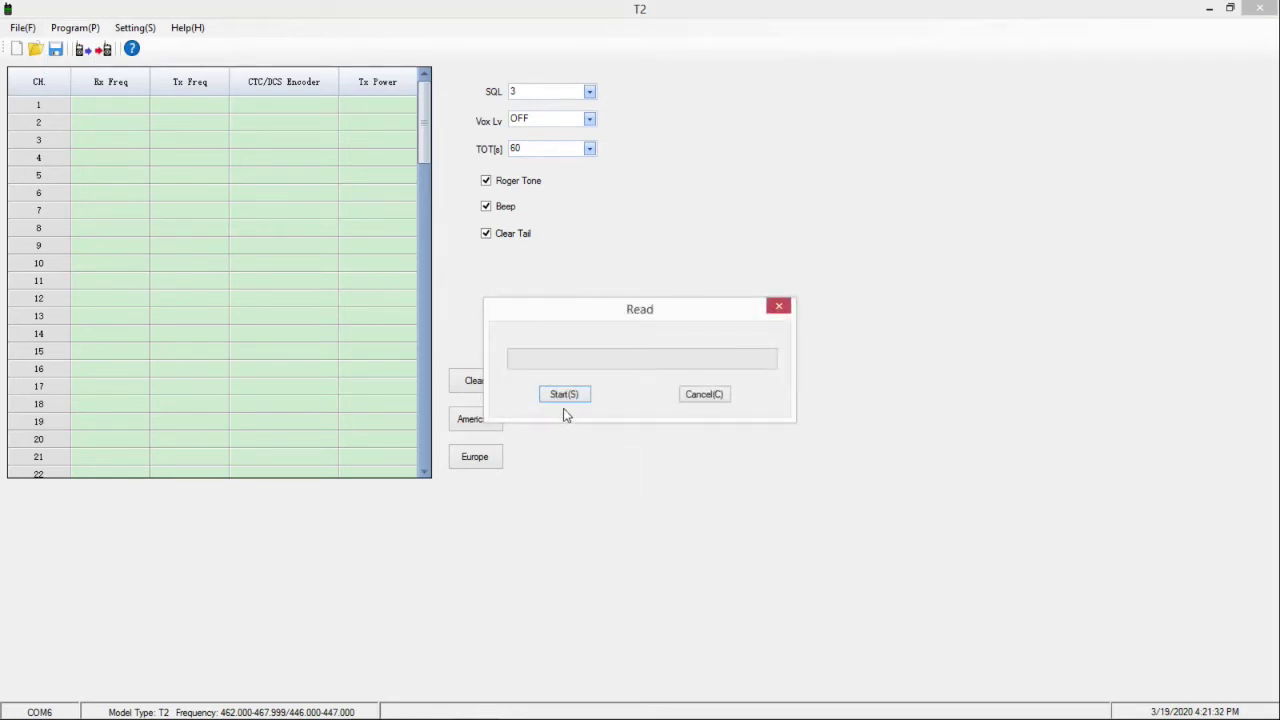
pyautogui.click(565, 396)
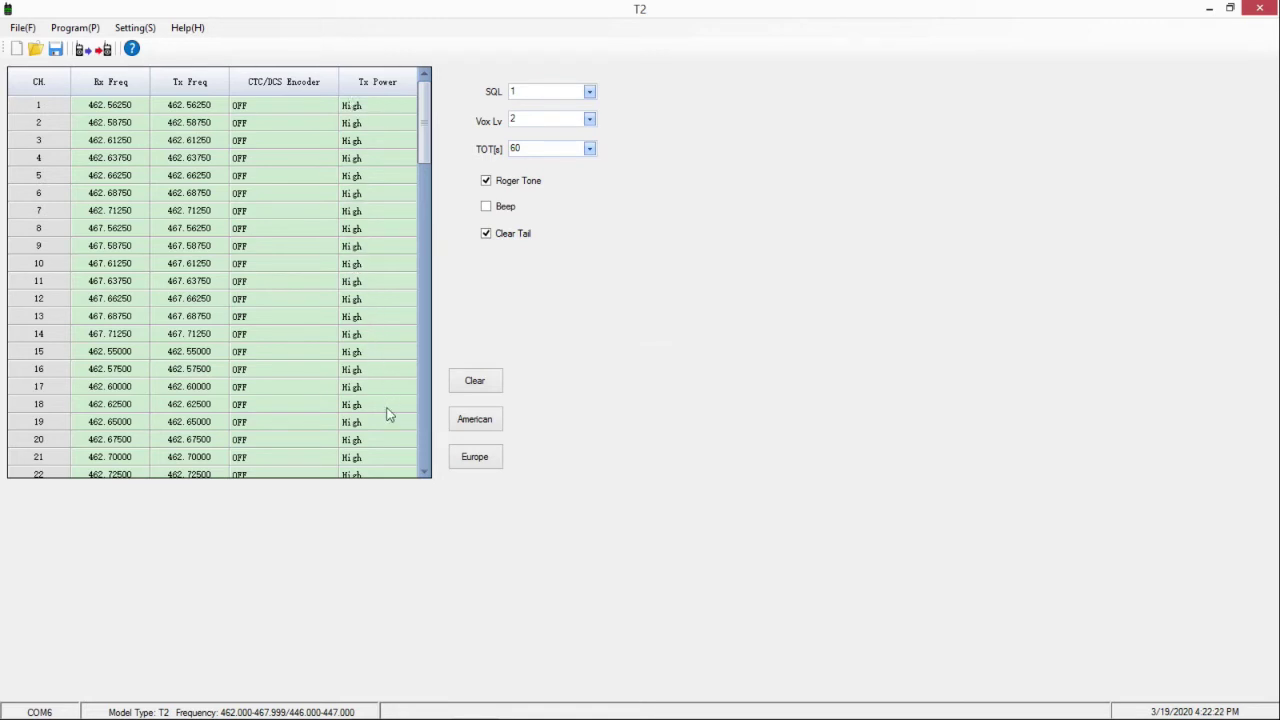
# Set channel 6's Tx power to Low and restore it to High
pyautogui.click(365, 193)
pyautogui.click(409, 194)
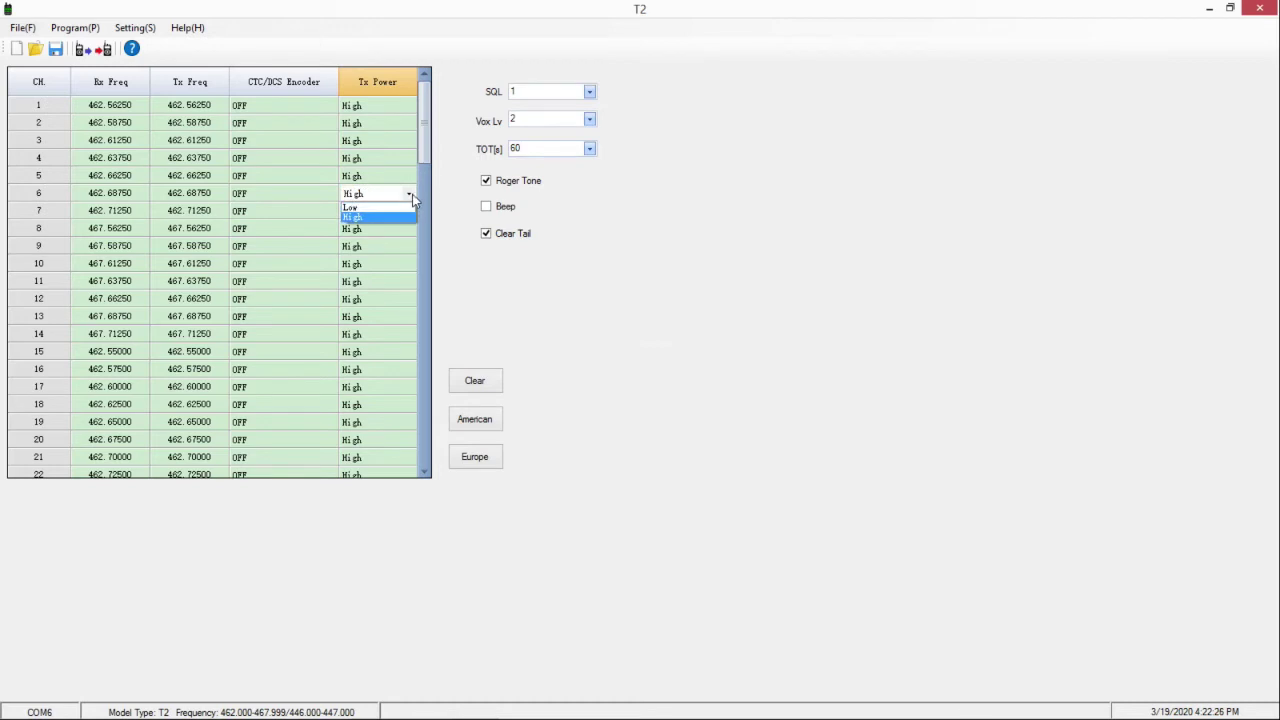
pyautogui.click(395, 214)
pyautogui.click(295, 246)
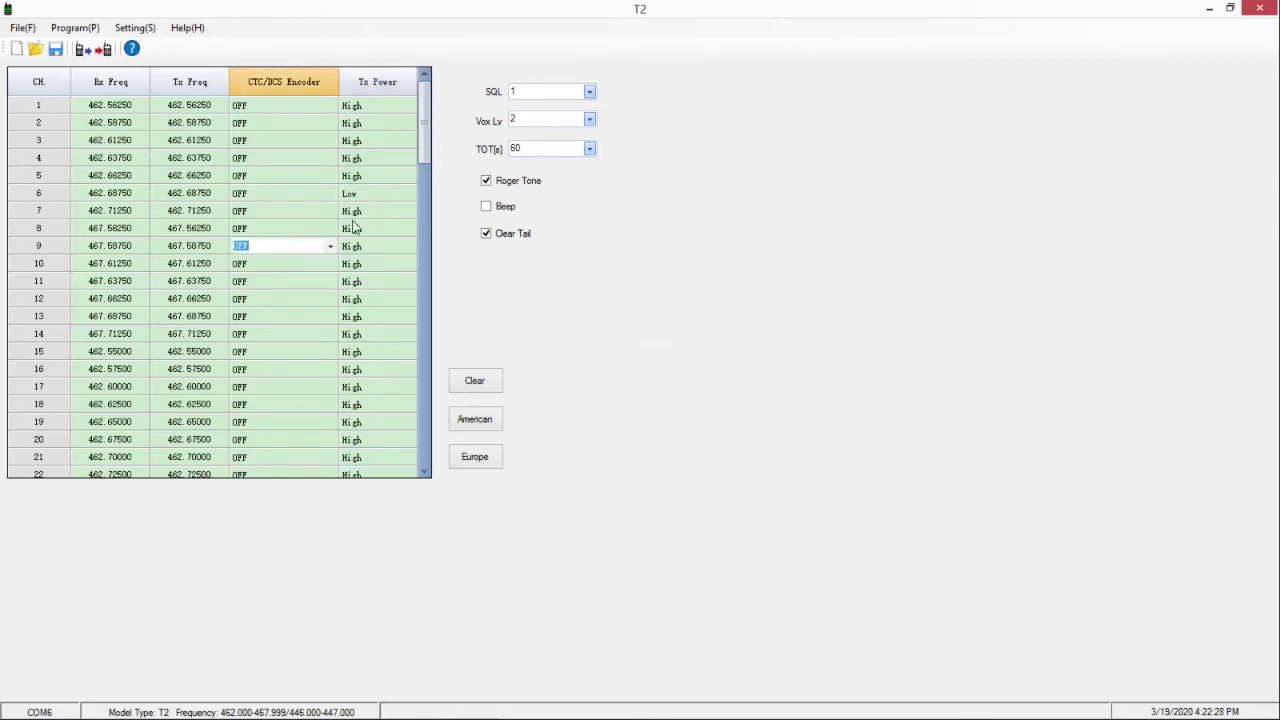
pyautogui.click(396, 194)
pyautogui.click(409, 194)
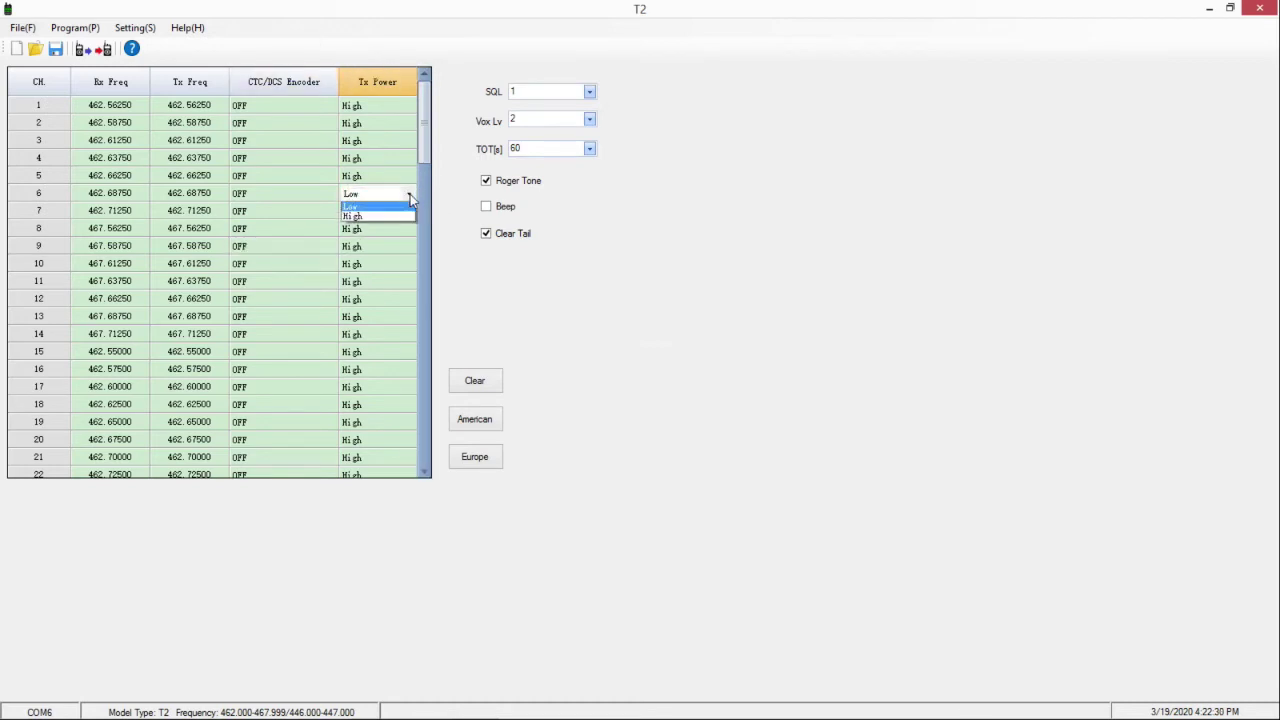
pyautogui.click(376, 216)
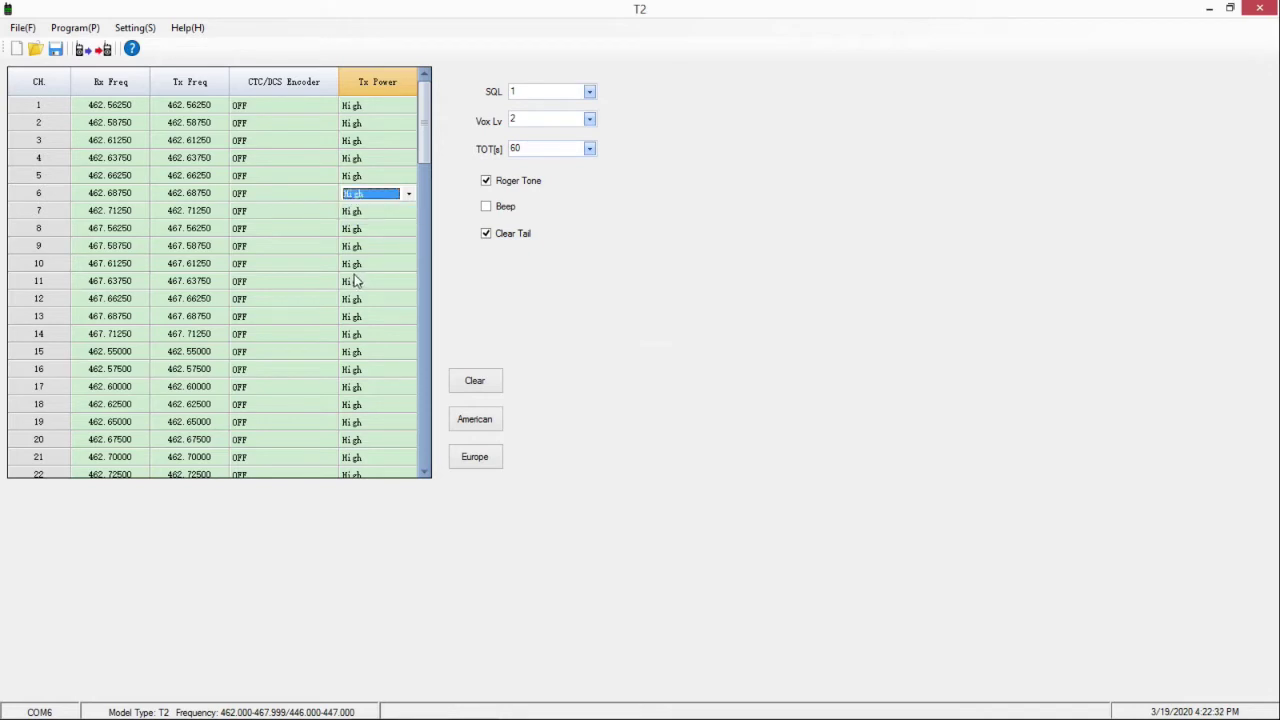
pyautogui.click(310, 251)
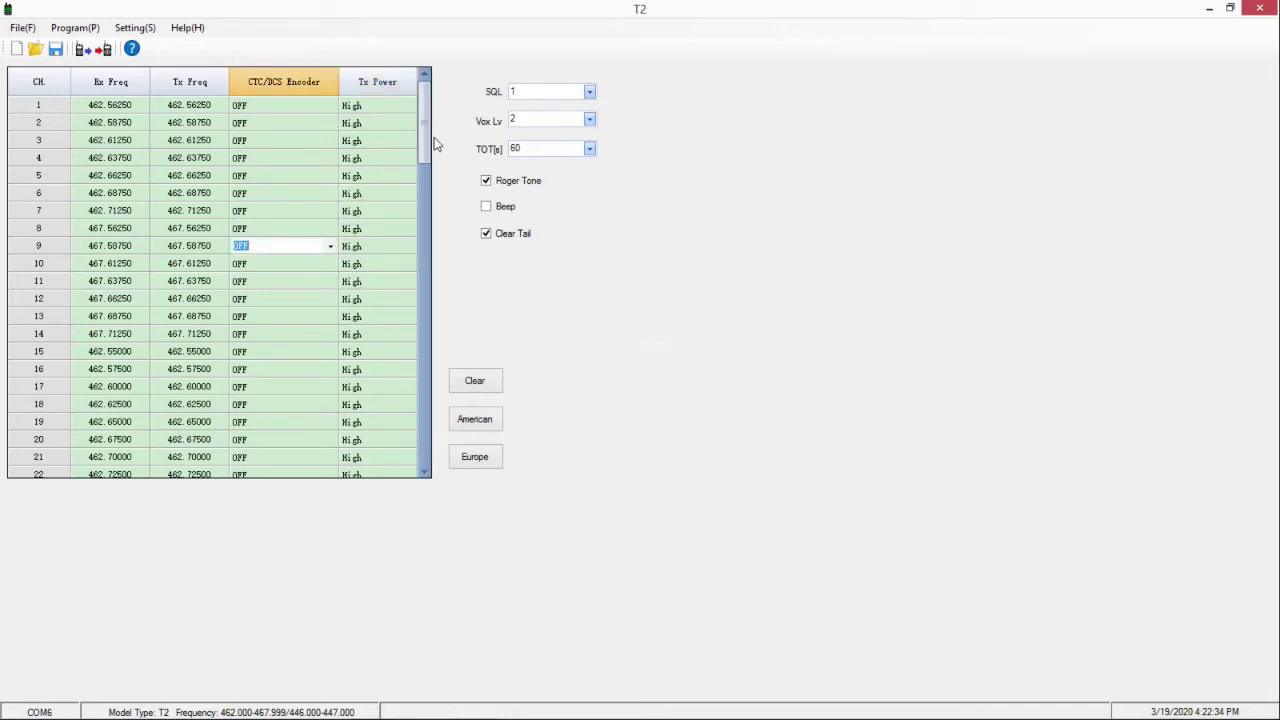
# Examine the channel table from the first row through channel 99, including the CTC/DCS encoder column
pyautogui.moveTo(425, 140); pyautogui.dragTo(427, 160)
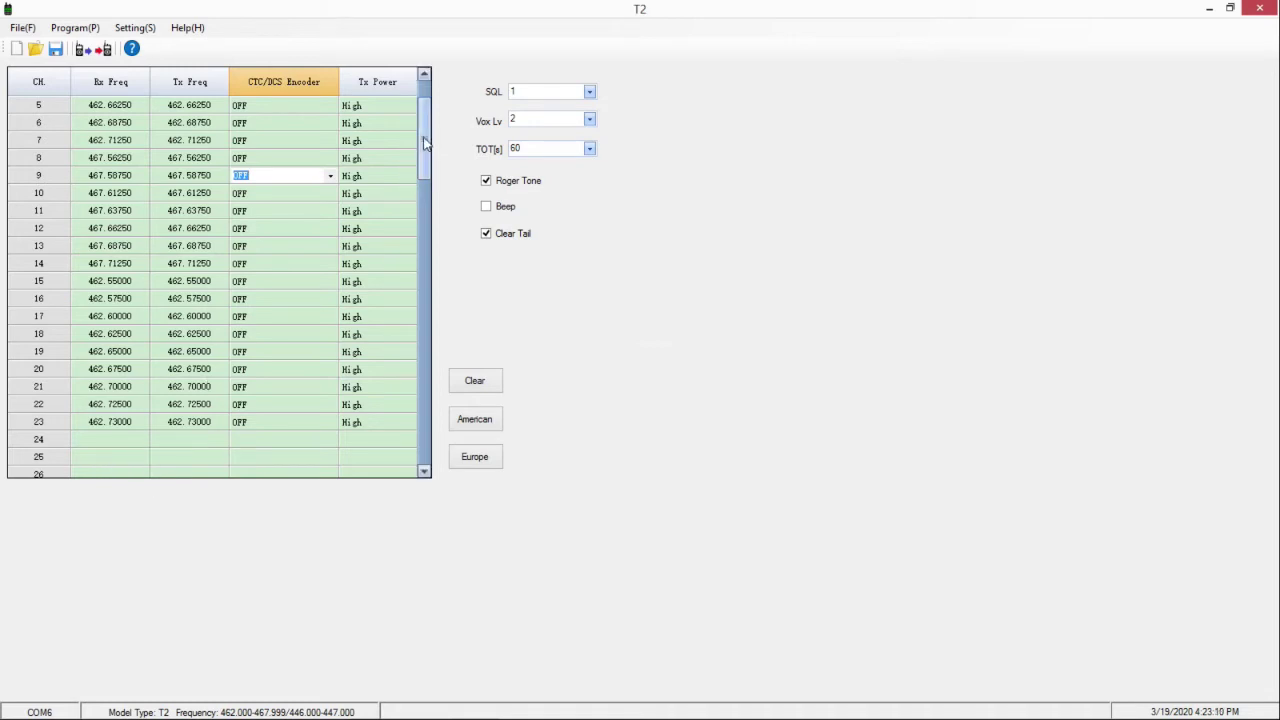
pyautogui.moveTo(424, 143); pyautogui.dragTo(428, 453)
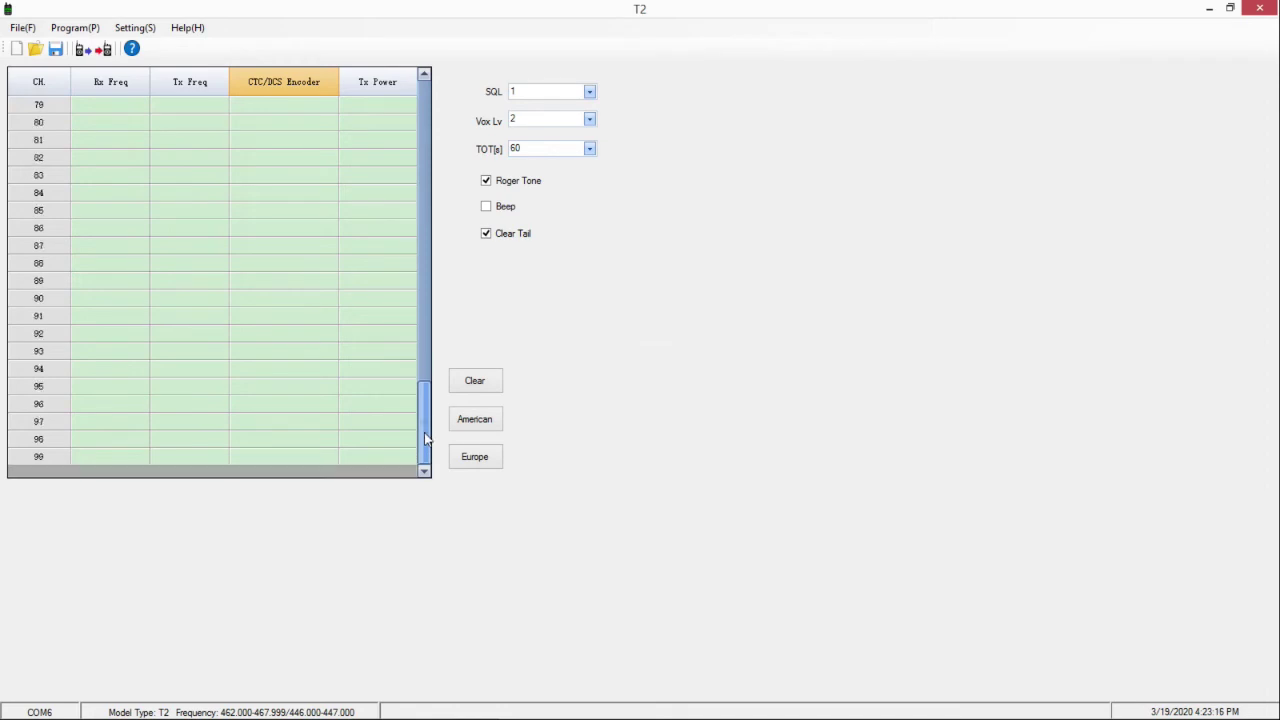
pyautogui.moveTo(424, 446); pyautogui.dragTo(424, 121)
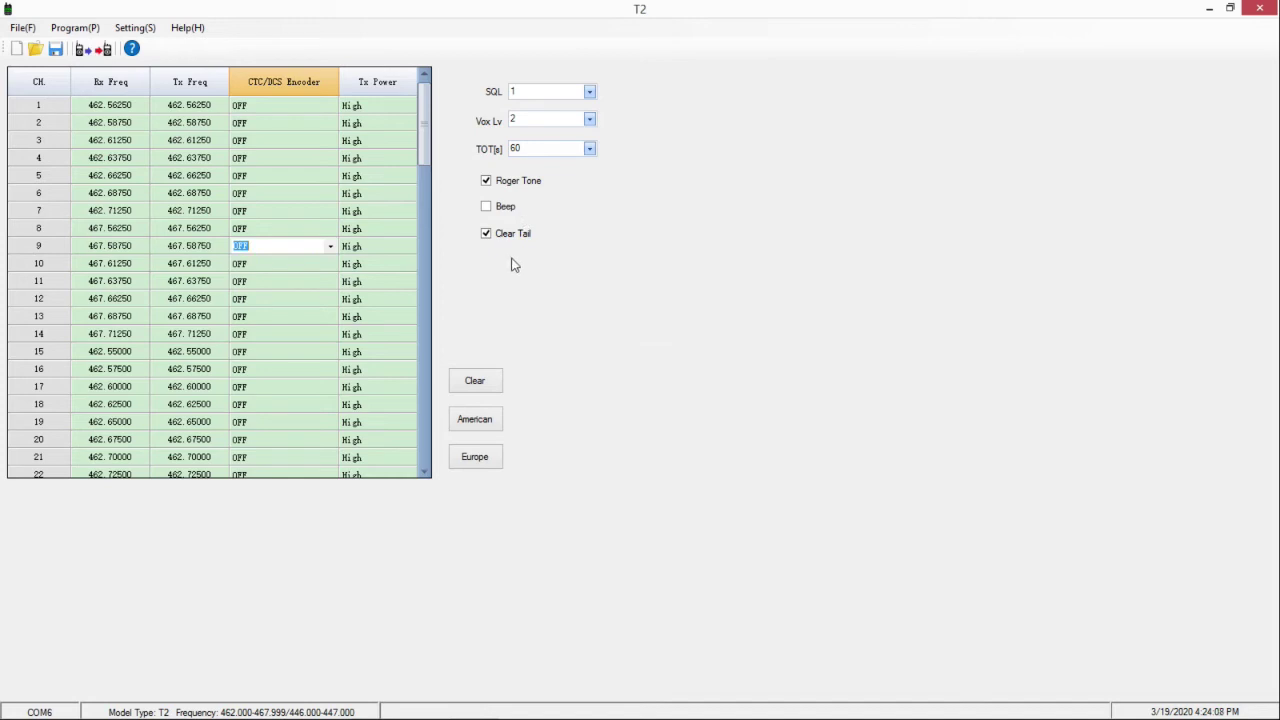
pyautogui.press('Down')
pyautogui.press('Down')
pyautogui.press('Down')
pyautogui.press('Down')
pyautogui.press('Down')
pyautogui.press('Down')
pyautogui.press('Down')
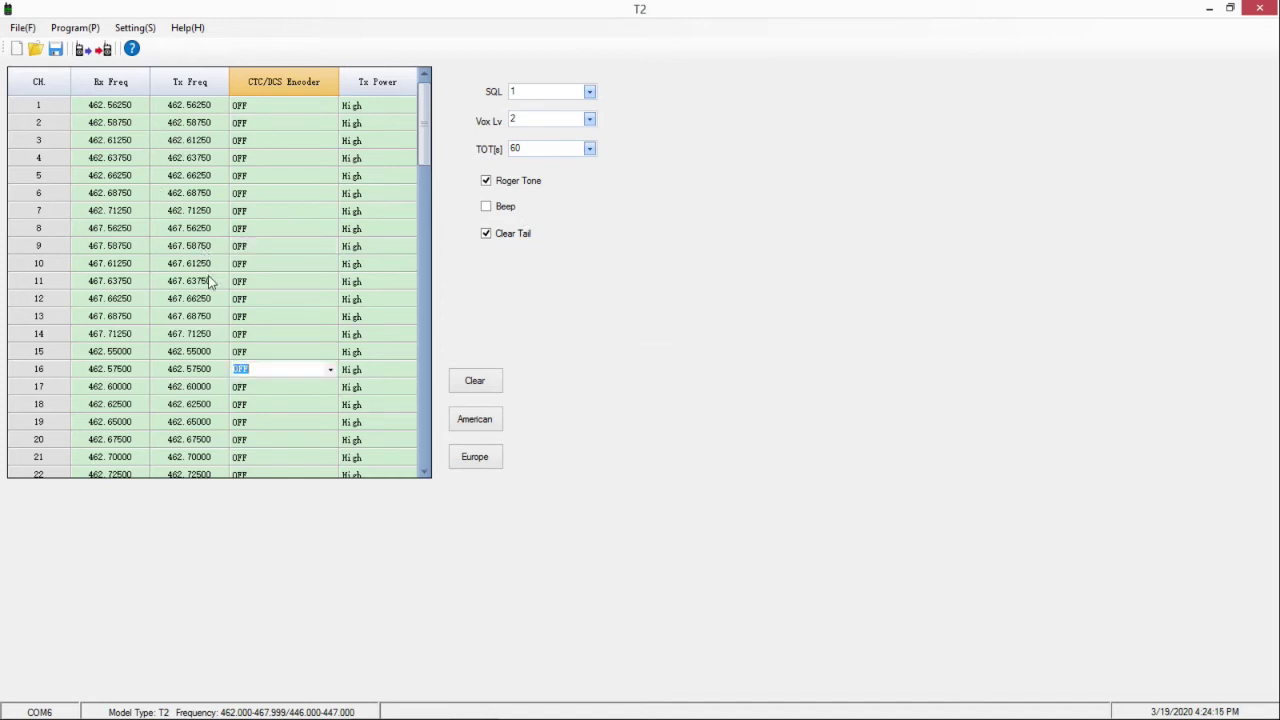
# Clear the channel table and fill it with the American preset, with channel 9's CTC/DCS encoder set to OFF
pyautogui.click(474, 387)
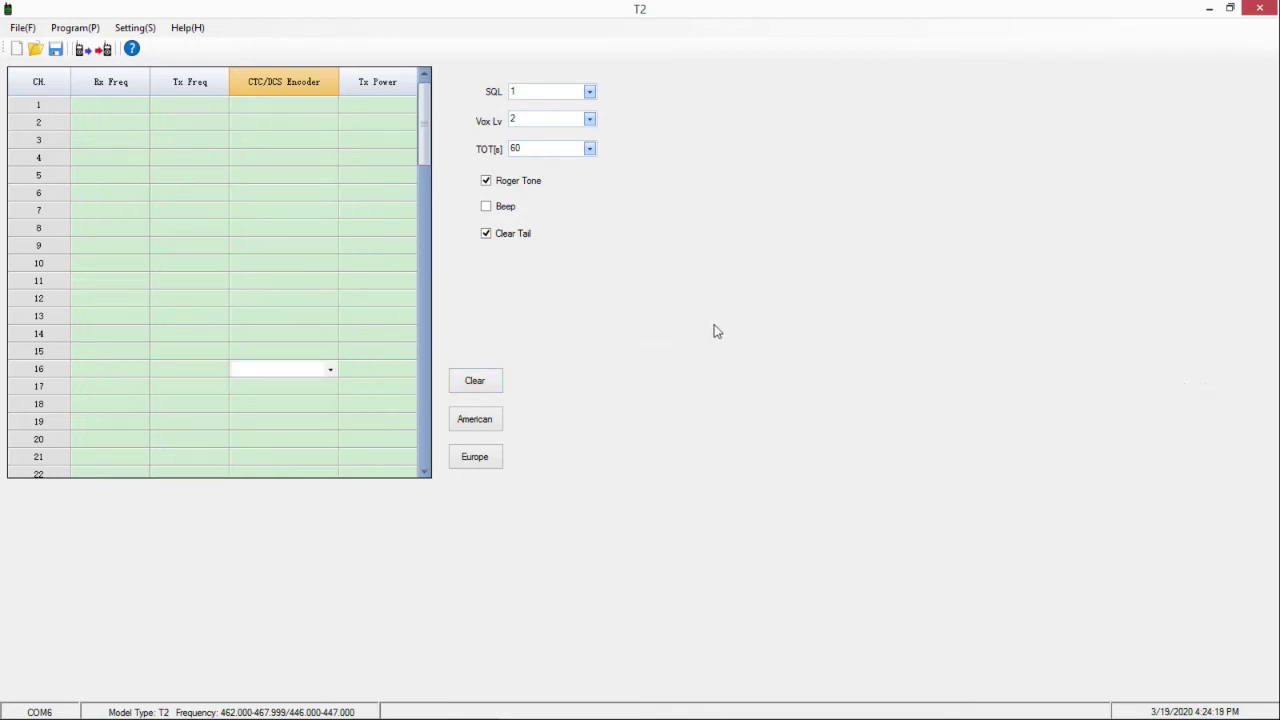
pyautogui.click(321, 245)
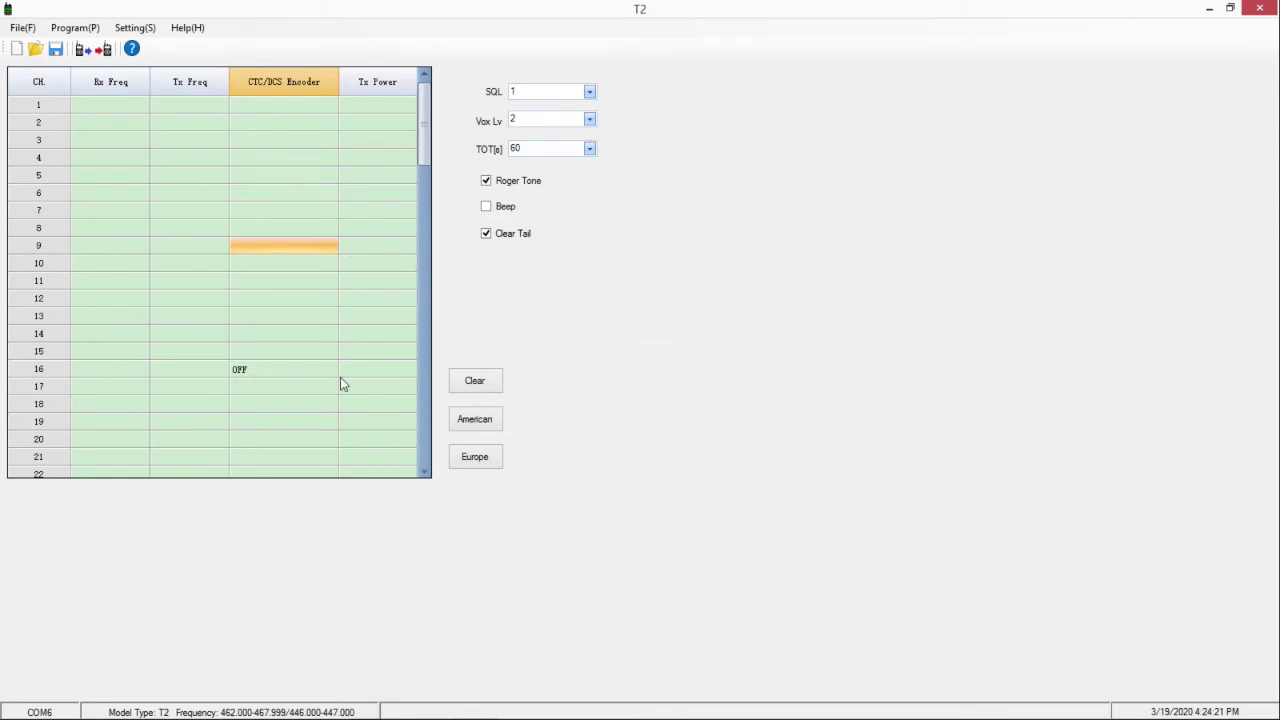
pyautogui.click(474, 421)
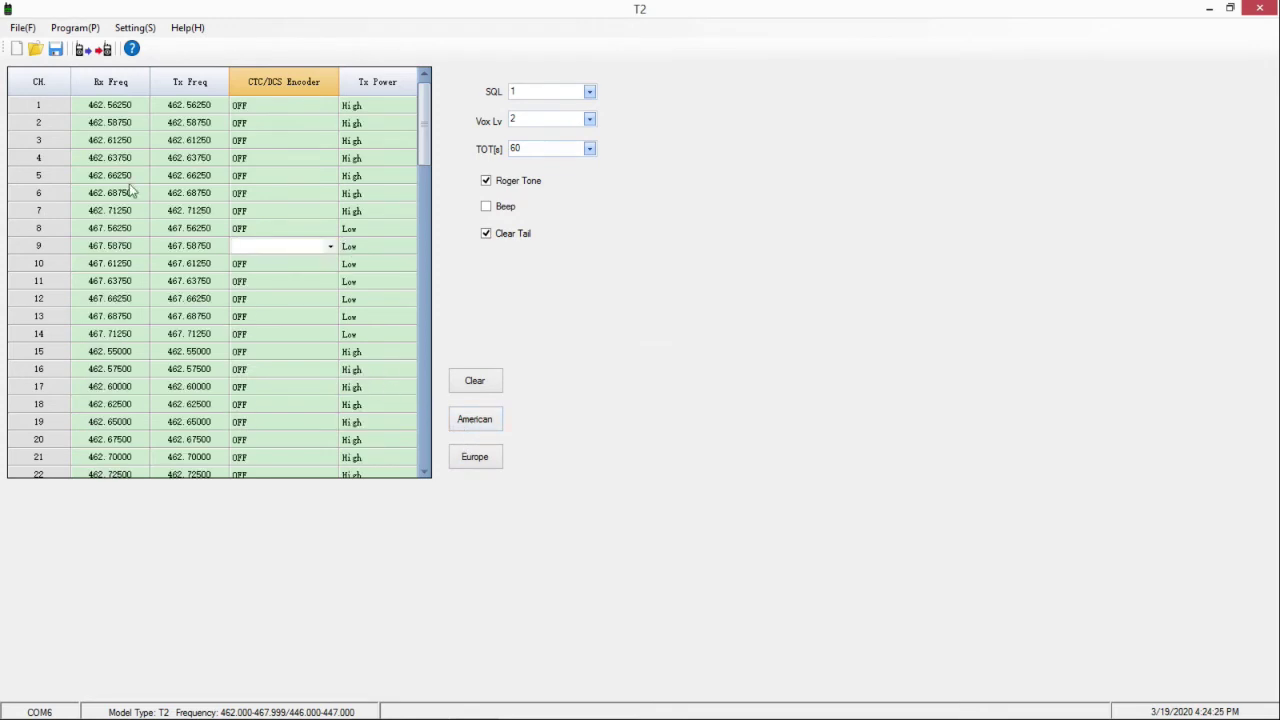
pyautogui.click(330, 246)
pyautogui.click(314, 260)
# Write the channel data to the radio and check the channel table around channel 23
pyautogui.click(90, 30)
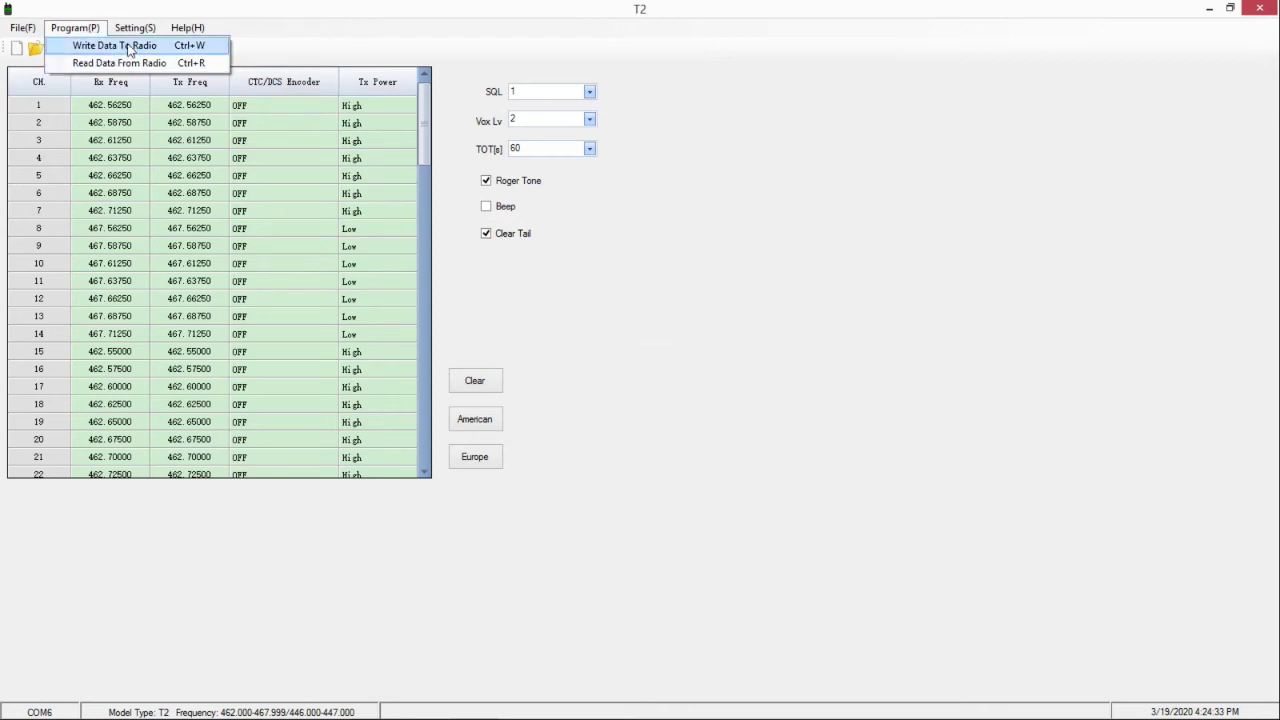
pyautogui.click(128, 50)
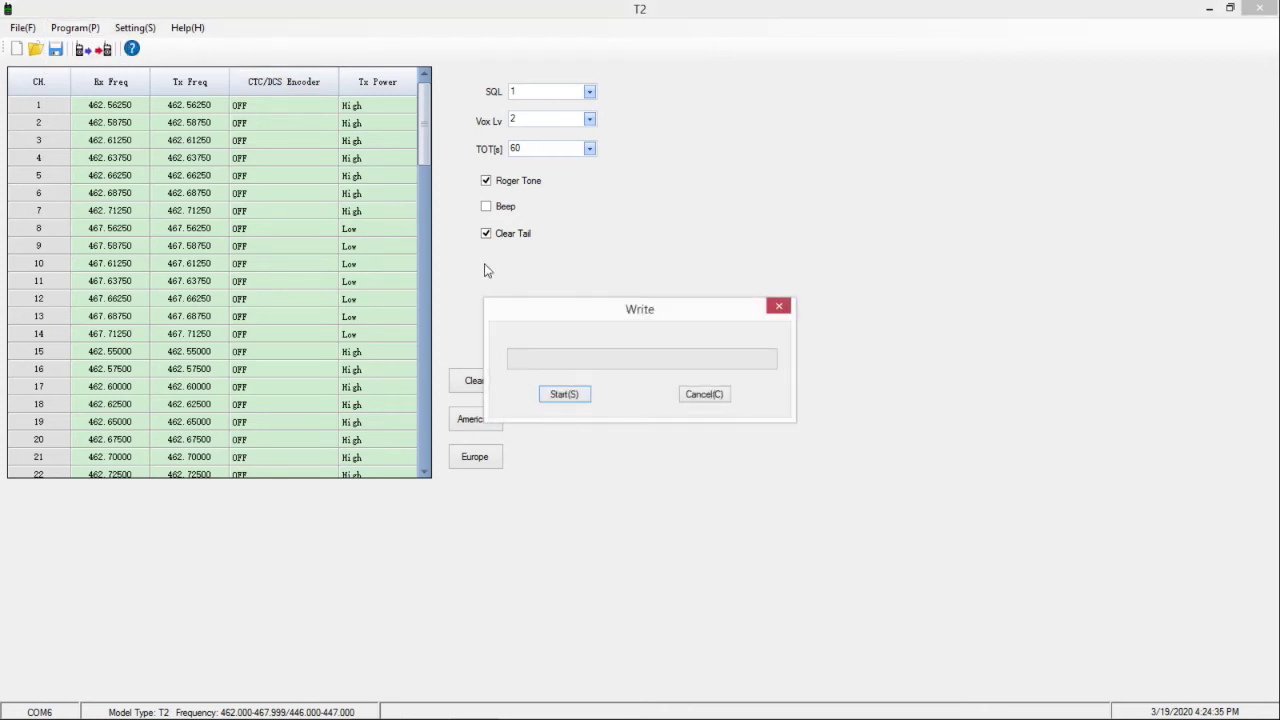
pyautogui.click(561, 393)
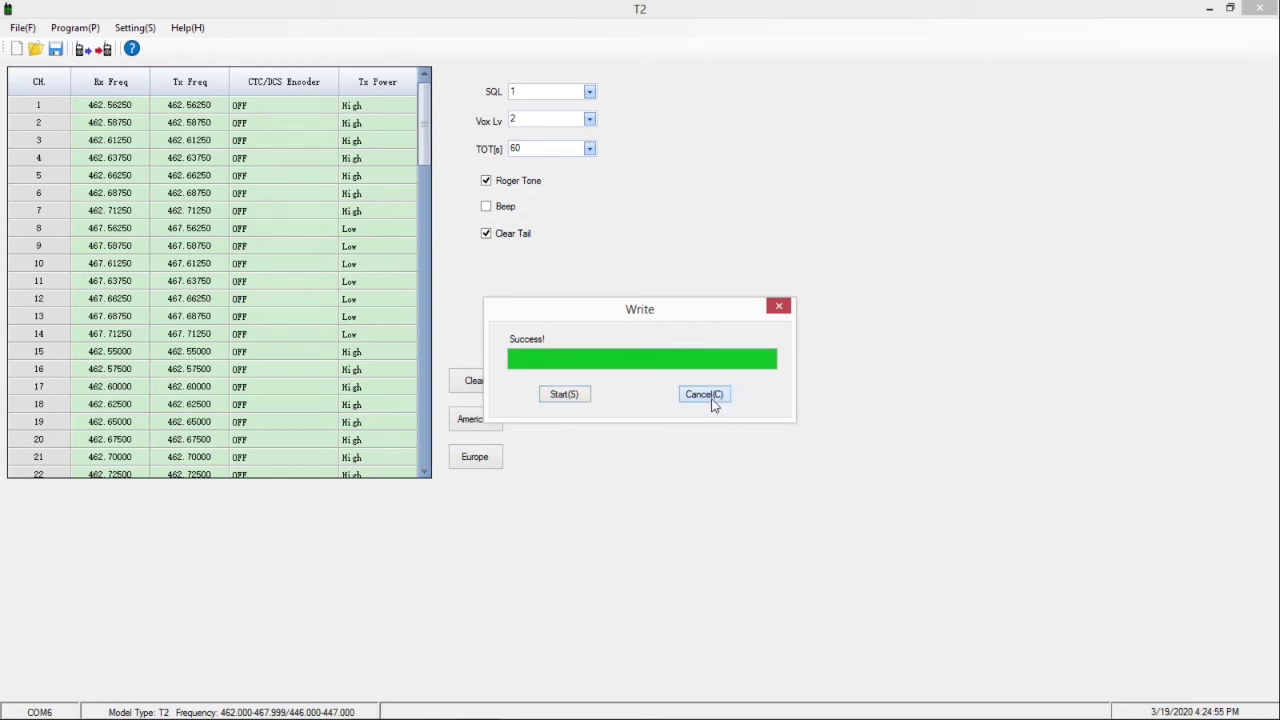
pyautogui.click(705, 396)
pyautogui.scroll(-1, 421, 155)
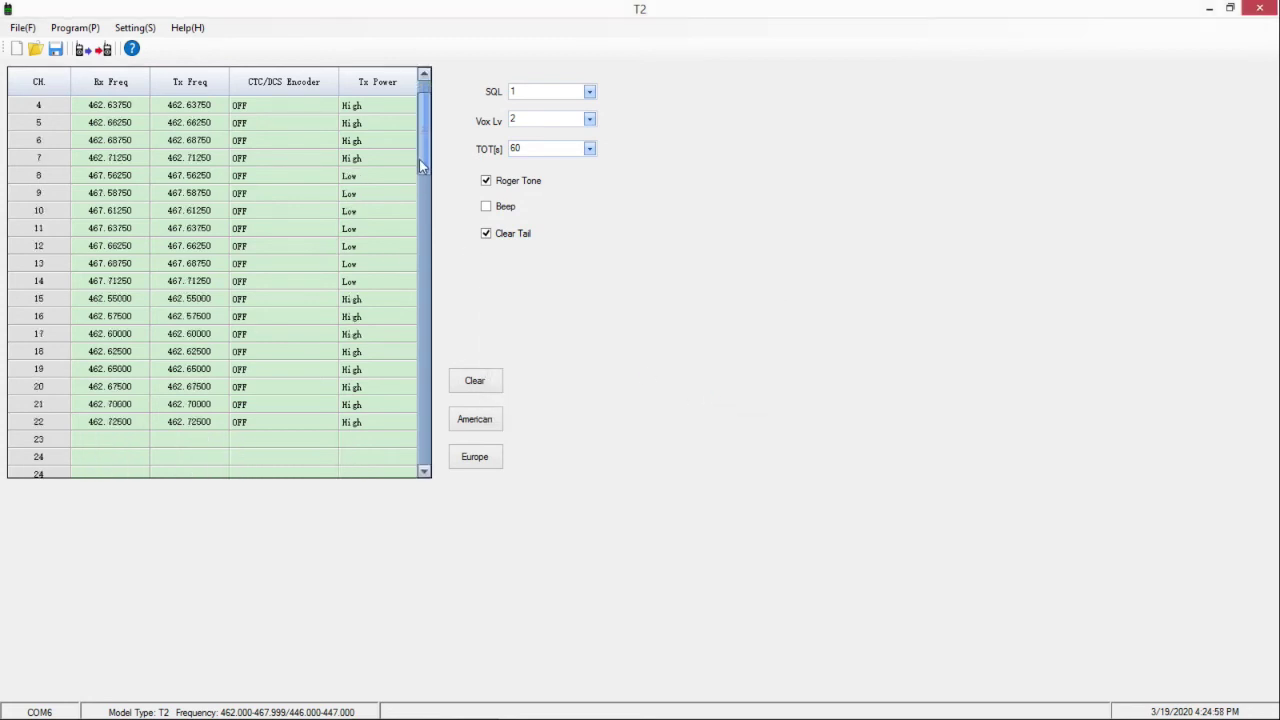
pyautogui.click(44, 447)
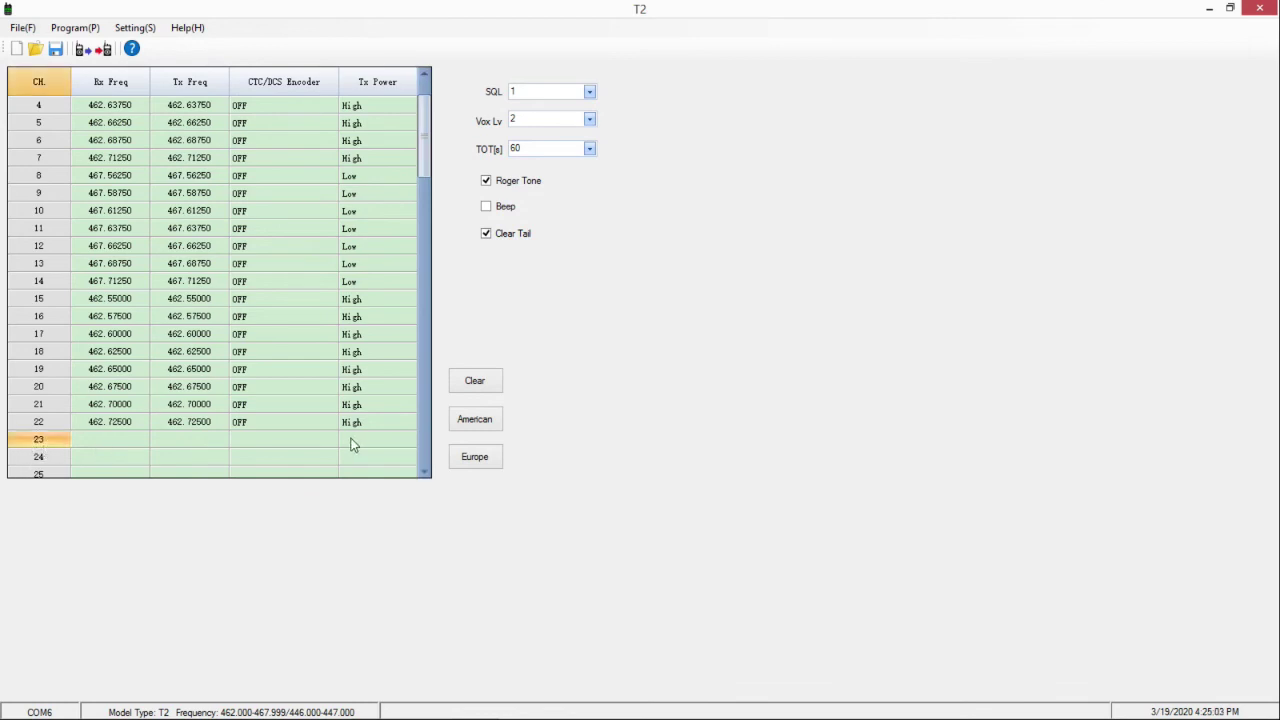